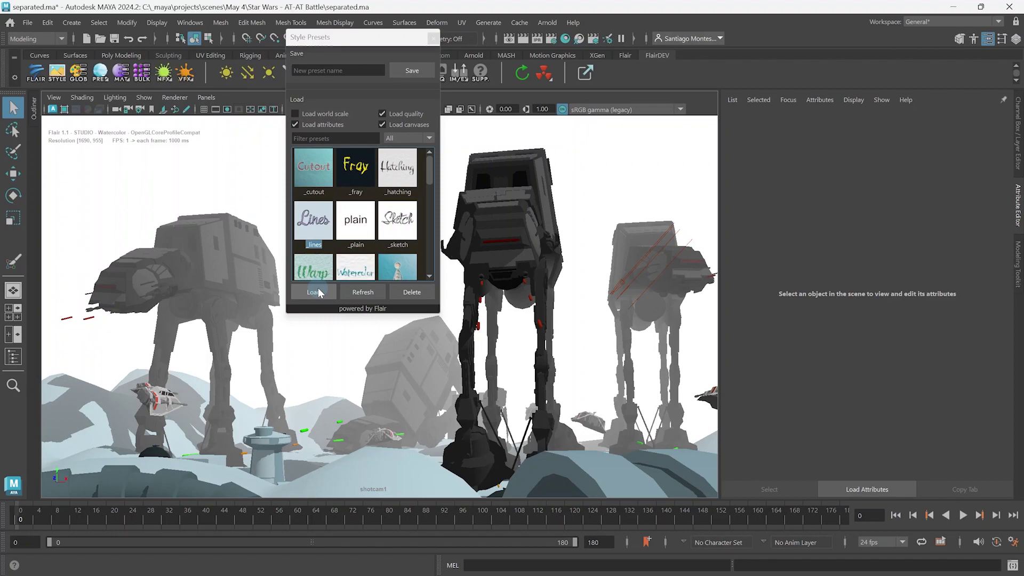
- Load the _lines style preset onto the AT-AT scene, then briefly play its animation
{"action": "left_click", "coordinate": [319, 292]}
{"action": "left_click", "coordinate": [433, 38]}
{"action": "key", "text": "alt+v"}
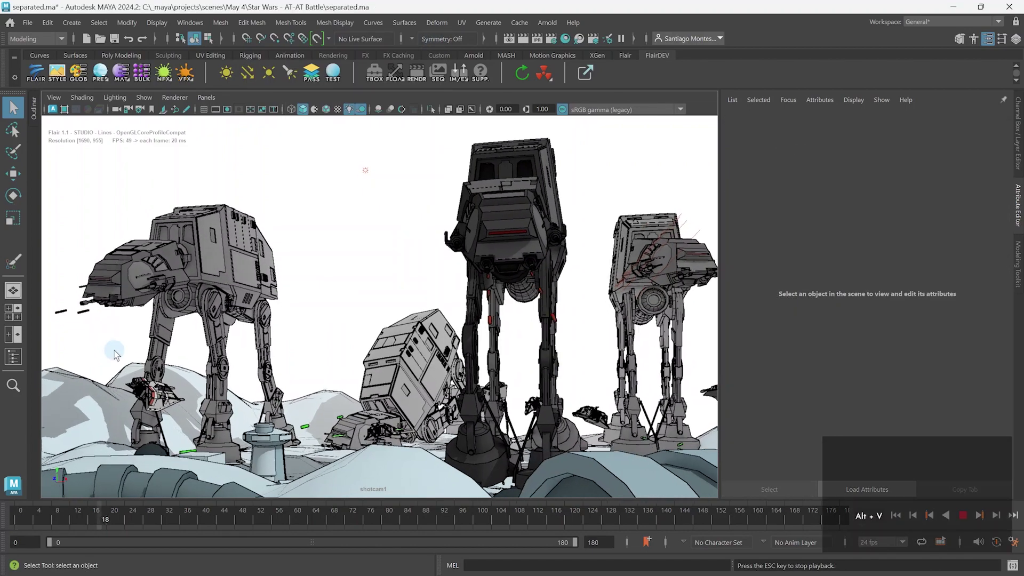
{"action": "key", "text": "alt+v"}
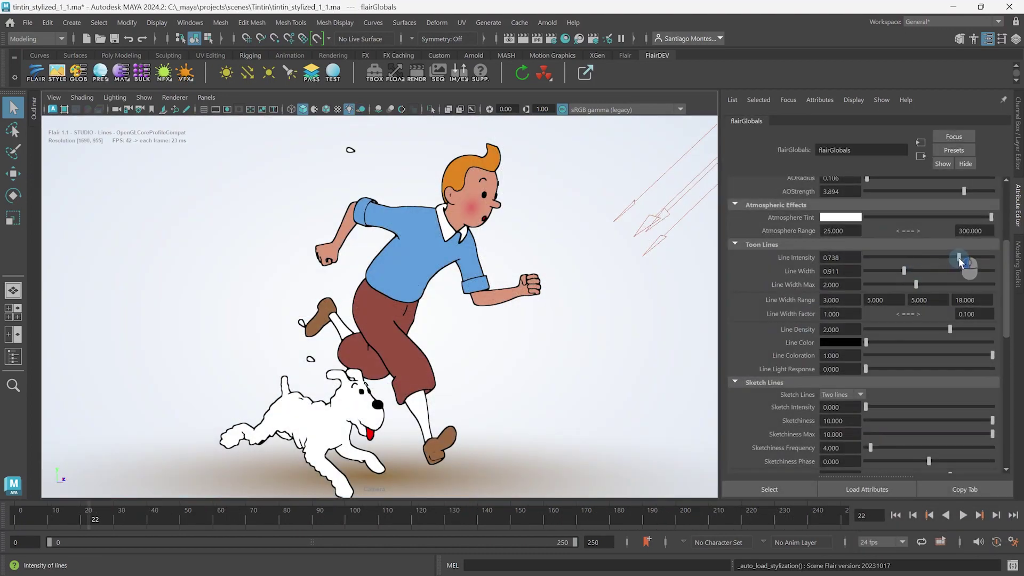
- Adjust two sliders to return the Tintin scene's toon outlines to a thin comic style
{"action": "mouse_move", "coordinate": [958, 256]}
{"action": "left_mouse_down"}
{"action": "mouse_move", "coordinate": [899, 261]}
{"action": "mouse_move", "coordinate": [991, 258]}
{"action": "left_mouse_up"}
{"action": "left_click_drag", "start_coordinate": [867, 272], "coordinate": [971, 272]}
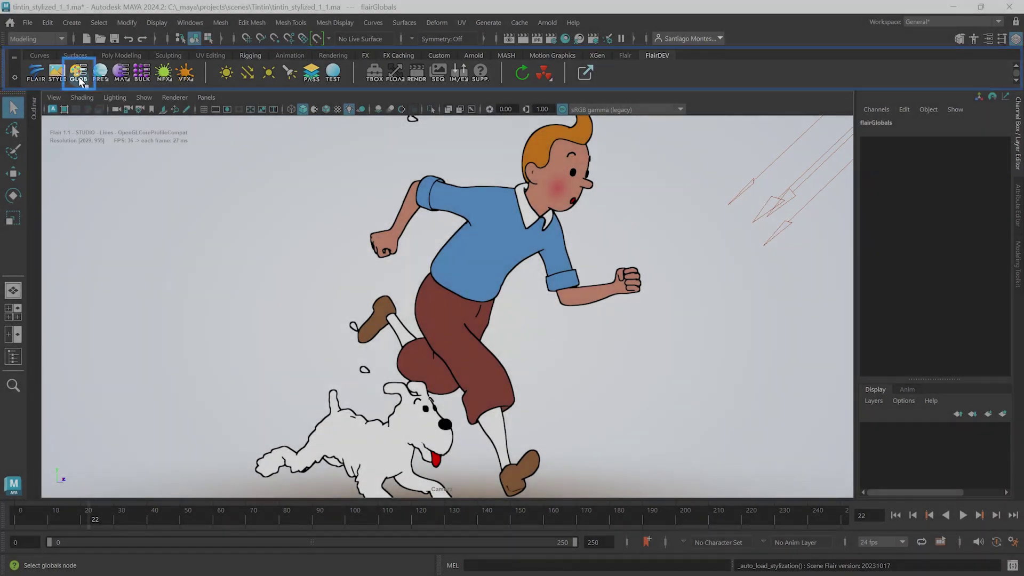
- Select flairGlobals with the Flair shelf's GLOB button to show it in the Attribute Editor
{"action": "left_click", "coordinate": [79, 74]}
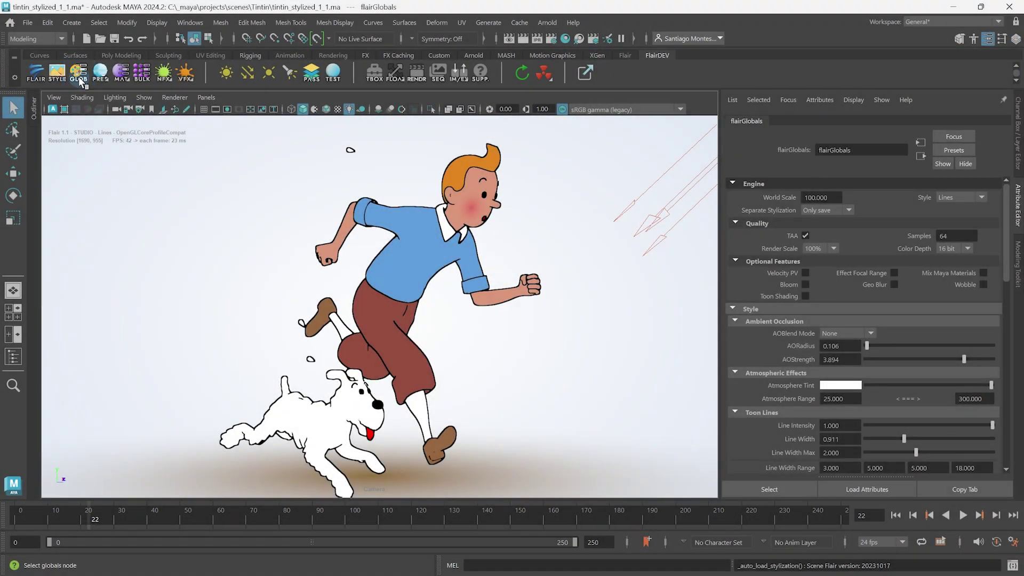
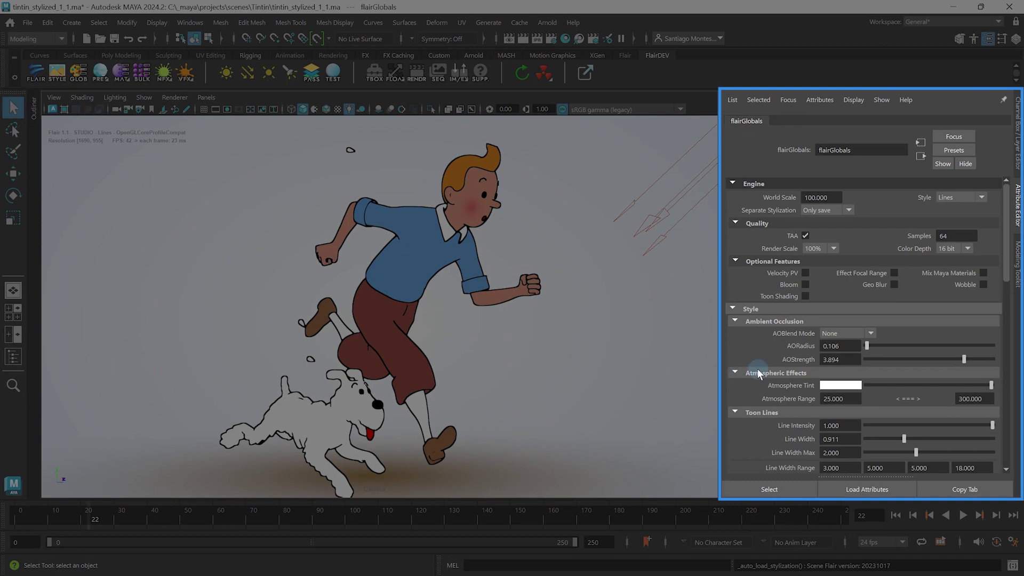
{"action": "scroll", "coordinate": [776, 365], "scroll_direction": "down", "scroll_amount": 3}
{"action": "scroll", "coordinate": [777, 361], "scroll_direction": "down", "scroll_amount": 3}
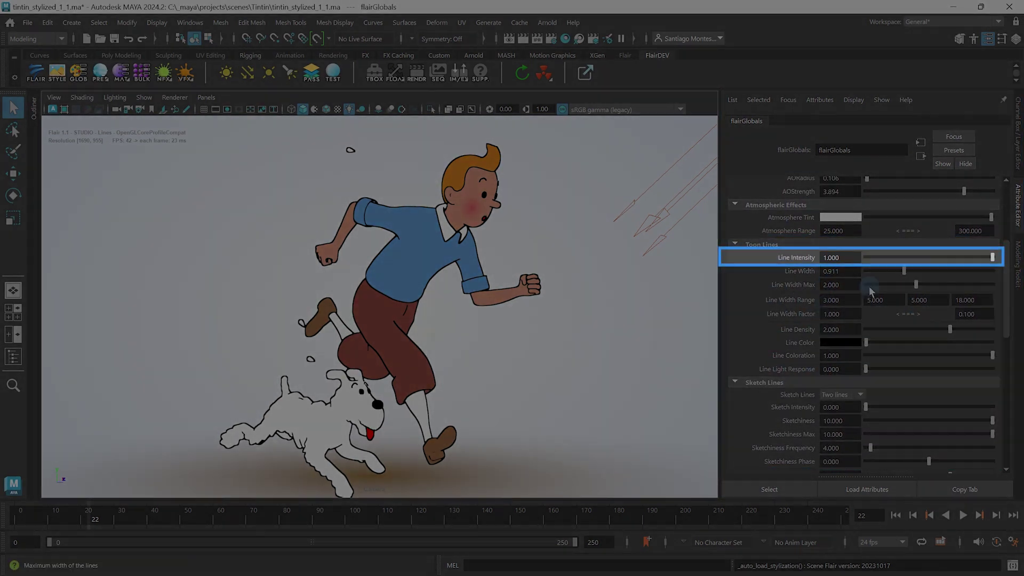
- Drag the Toon Lines Line Intensity slider below 1.0 to fade Tintin's outlines
{"action": "mouse_move", "coordinate": [991, 258]}
{"action": "left_mouse_down"}
{"action": "mouse_move", "coordinate": [861, 258]}
{"action": "mouse_move", "coordinate": [993, 257]}
{"action": "mouse_move", "coordinate": [961, 258]}
{"action": "left_mouse_up"}
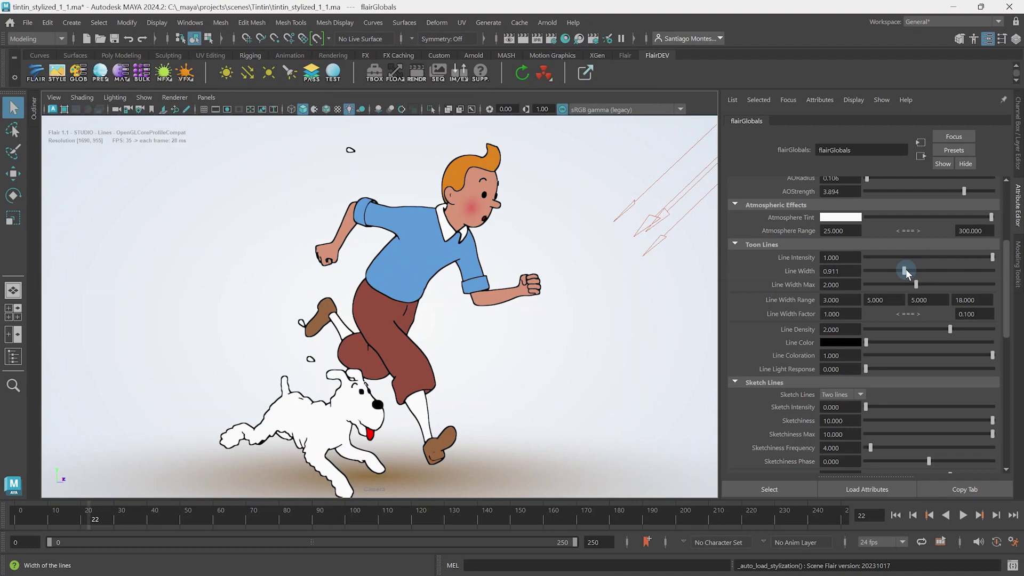
- Try Line Width 10 with a max of 20, then cap Line Width Max at 5 and fine-tune the width
{"action": "mouse_move", "coordinate": [905, 270]}
{"action": "left_mouse_down"}
{"action": "mouse_move", "coordinate": [992, 278]}
{"action": "mouse_move", "coordinate": [871, 280]}
{"action": "mouse_move", "coordinate": [993, 279]}
{"action": "left_mouse_up"}
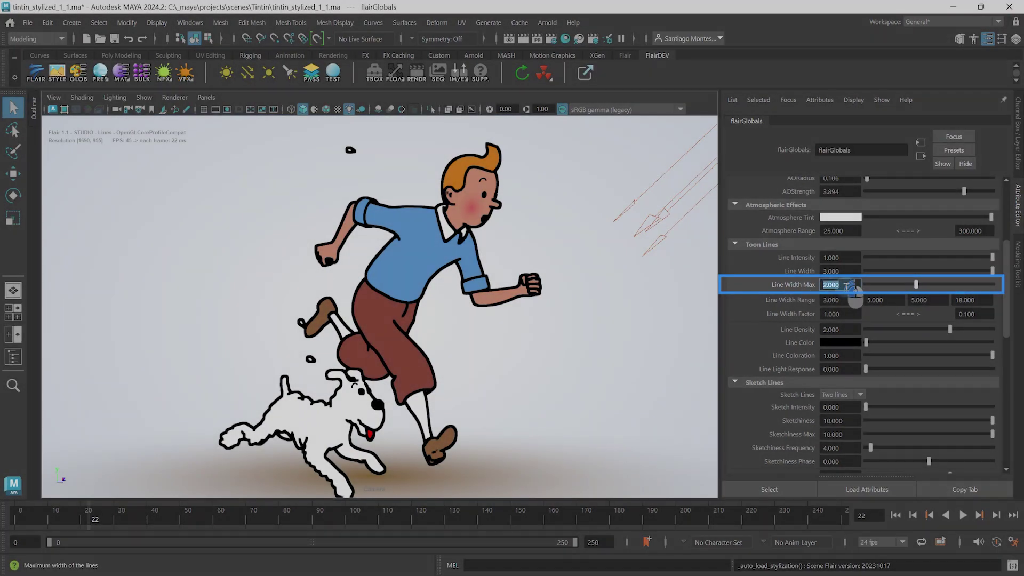
{"action": "double_click", "coordinate": [832, 285]}
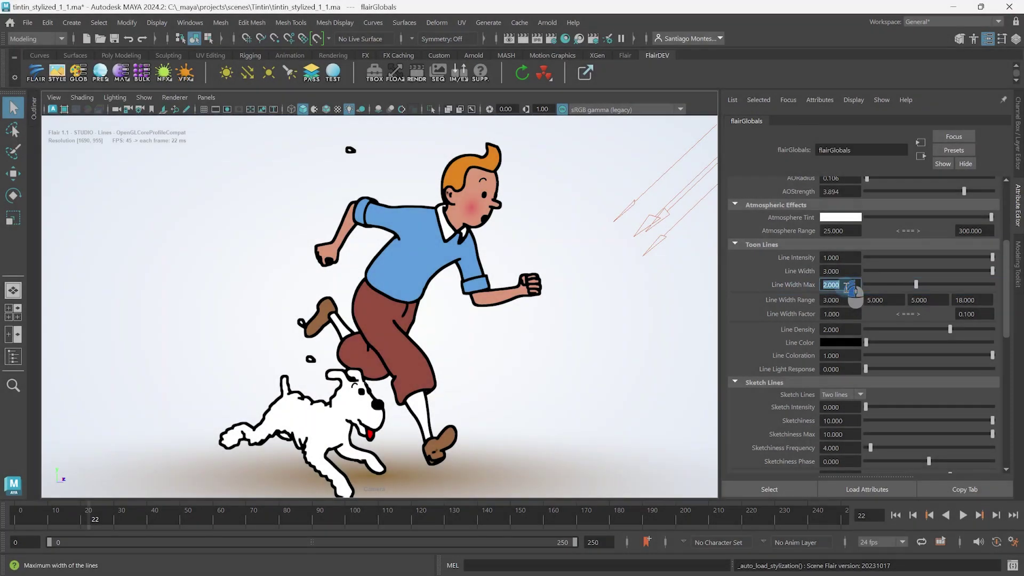
{"action": "type", "text": "20"}
{"action": "key", "text": "Tab"}
{"action": "type", "text": "10"}
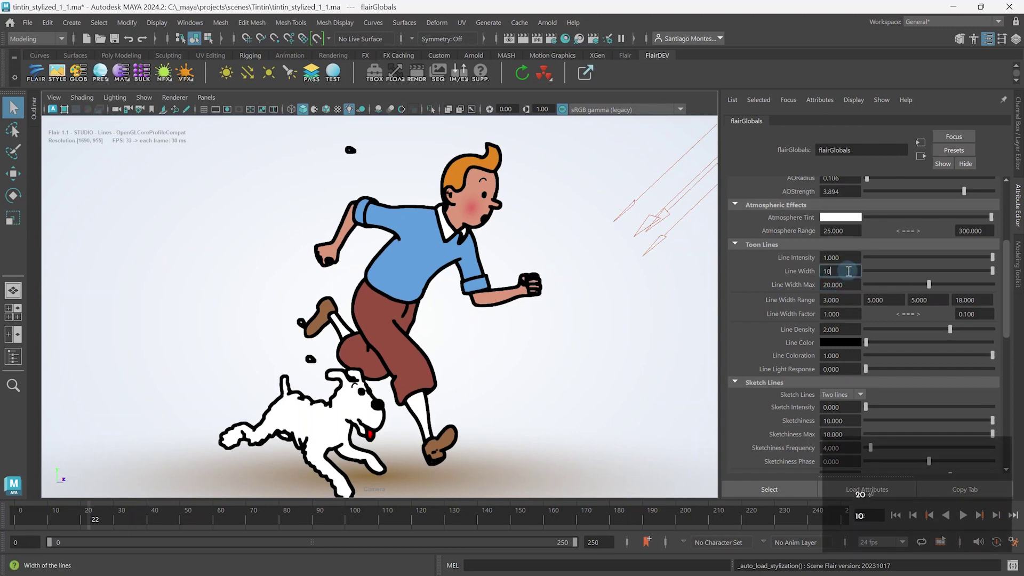
{"action": "key", "text": "Return"}
{"action": "left_click_drag", "start_coordinate": [932, 272], "coordinate": [884, 272]}
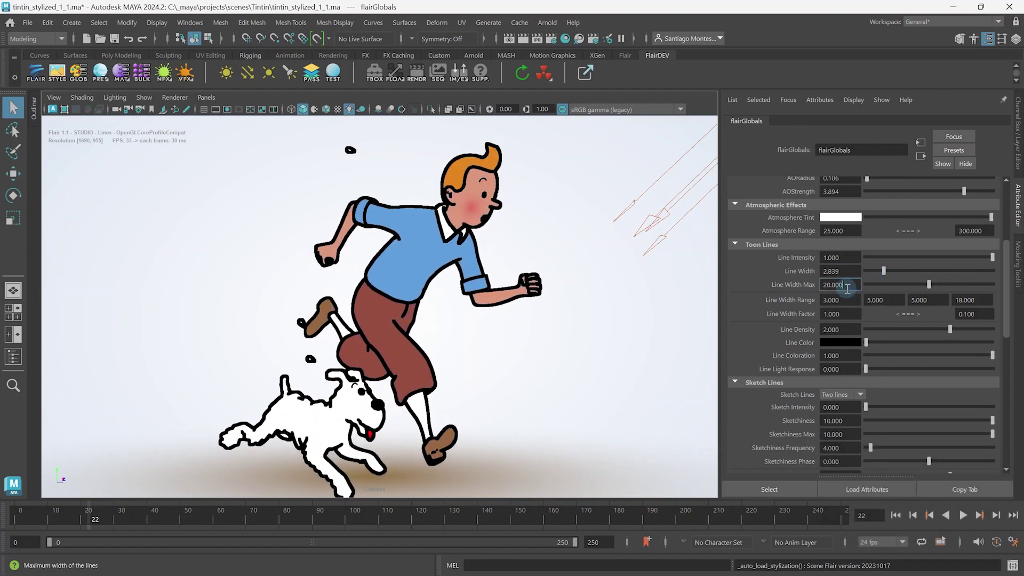
{"action": "type", "text": "5"}
{"action": "key", "text": "Return"}
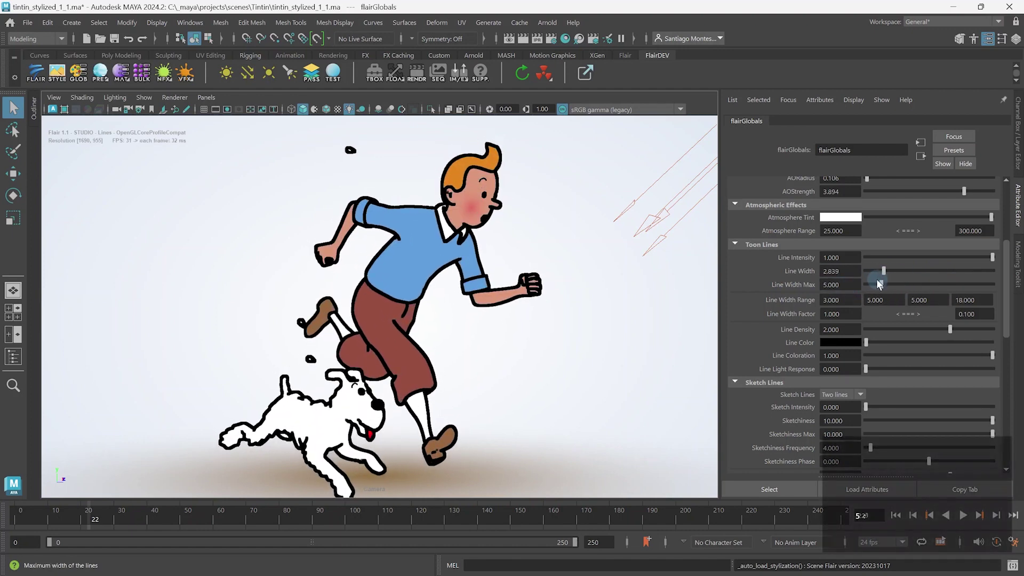
{"action": "left_click_drag", "start_coordinate": [884, 272], "coordinate": [890, 272]}
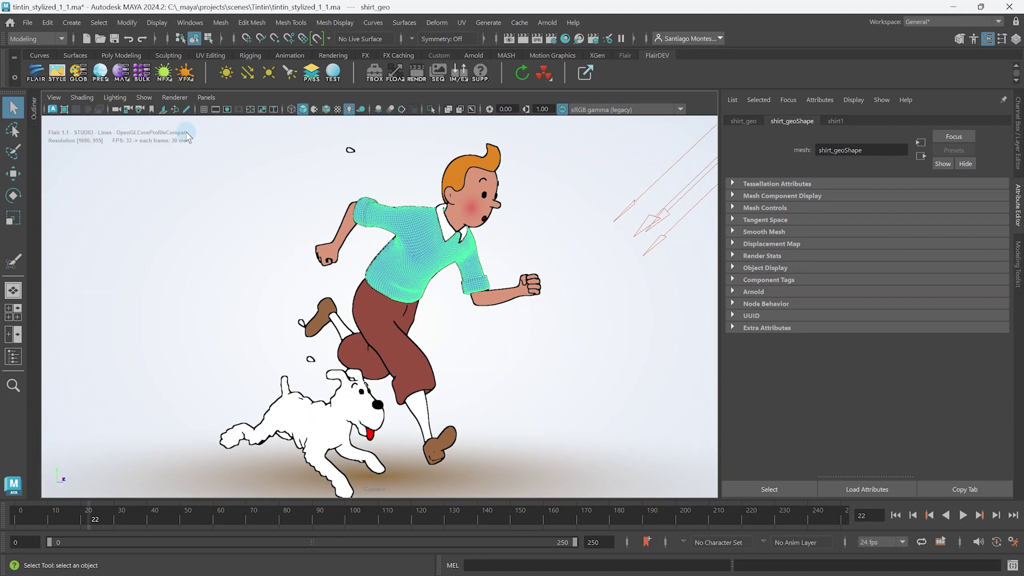
- Give the shirt material's line width Simple noise in NoiseFX and shift the noise phase
{"action": "left_click", "coordinate": [166, 79]}
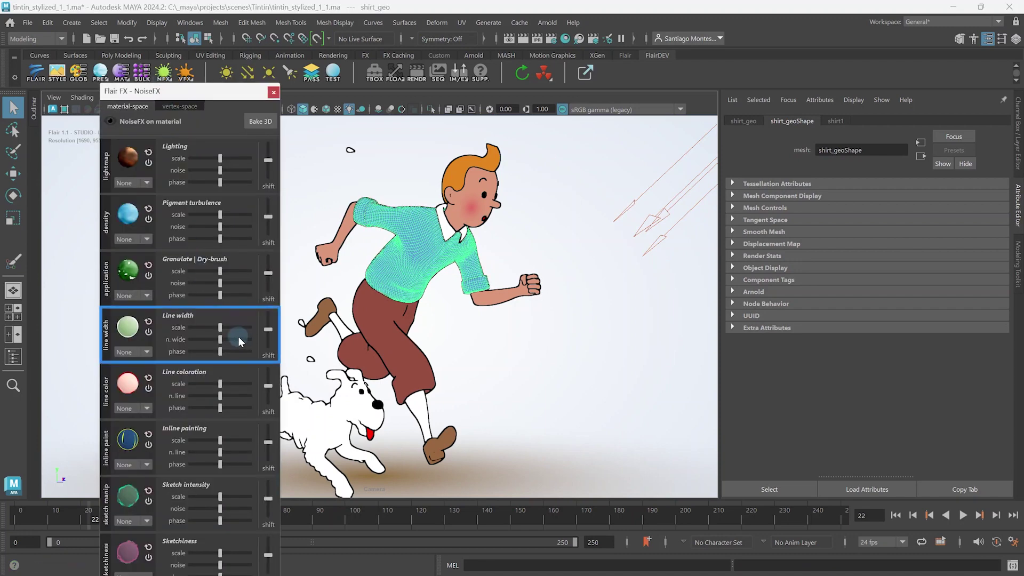
{"action": "left_click_drag", "start_coordinate": [220, 340], "coordinate": [206, 343]}
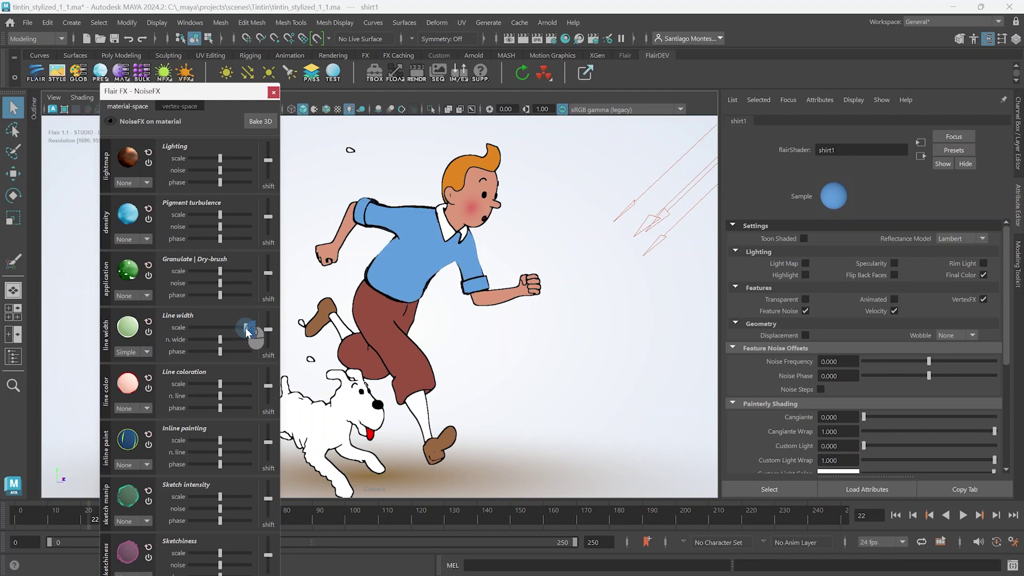
{"action": "left_click_drag", "start_coordinate": [221, 351], "coordinate": [246, 351]}
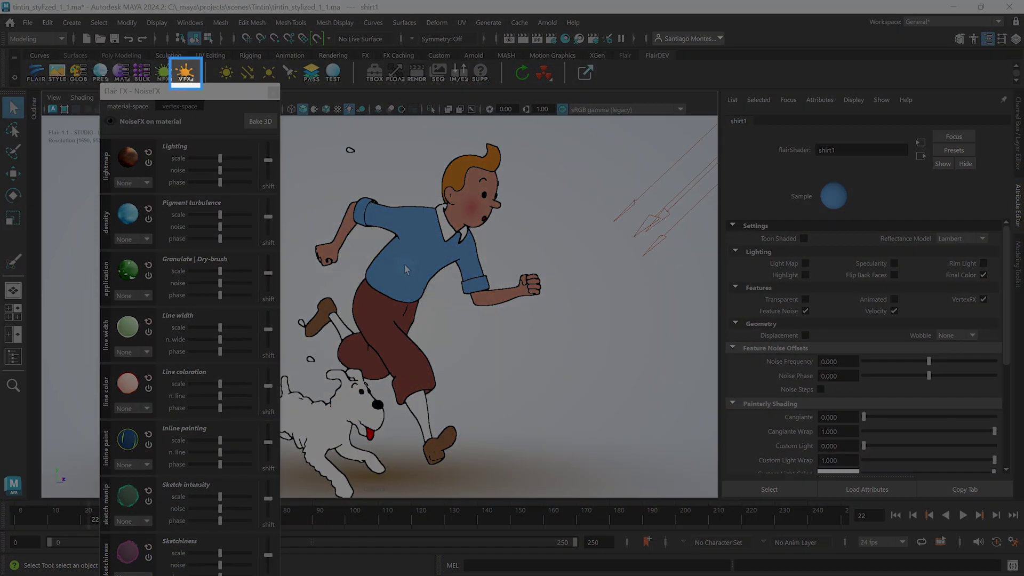
- Paint wider vertex line widths onto shirt_geo in VertexFX
{"action": "left_click", "coordinate": [404, 264]}
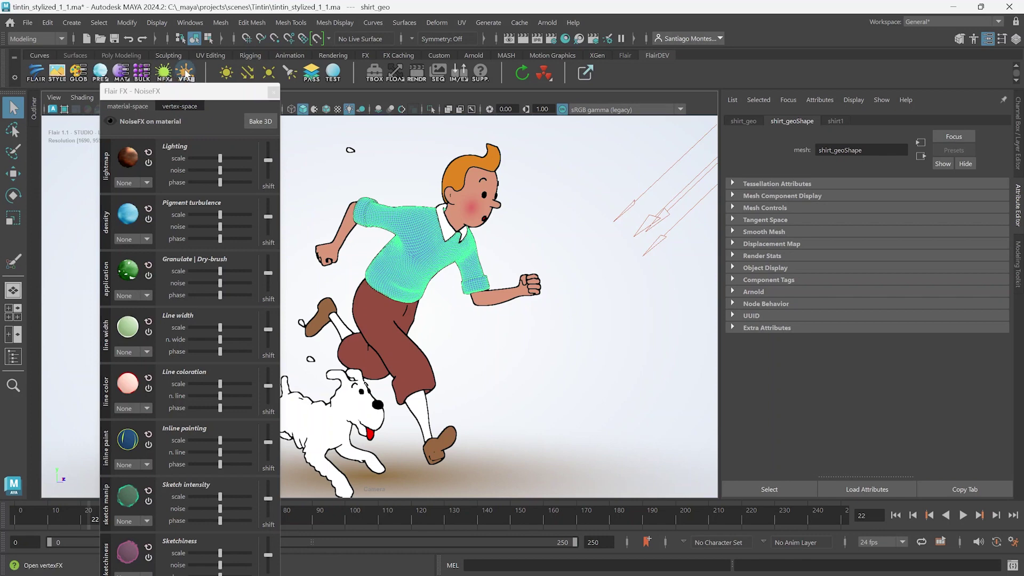
{"action": "left_click", "coordinate": [179, 105]}
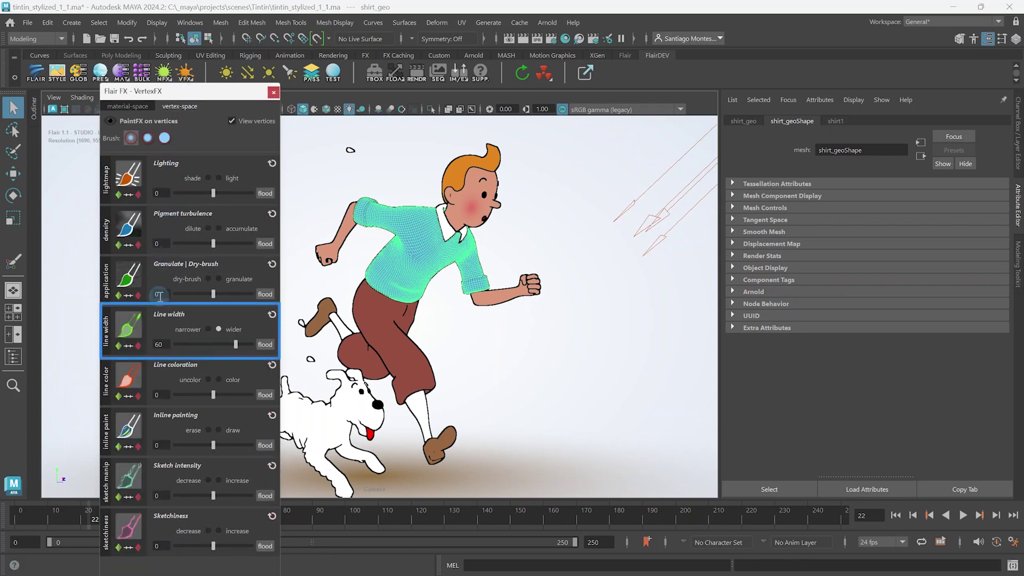
{"action": "left_click", "coordinate": [128, 327]}
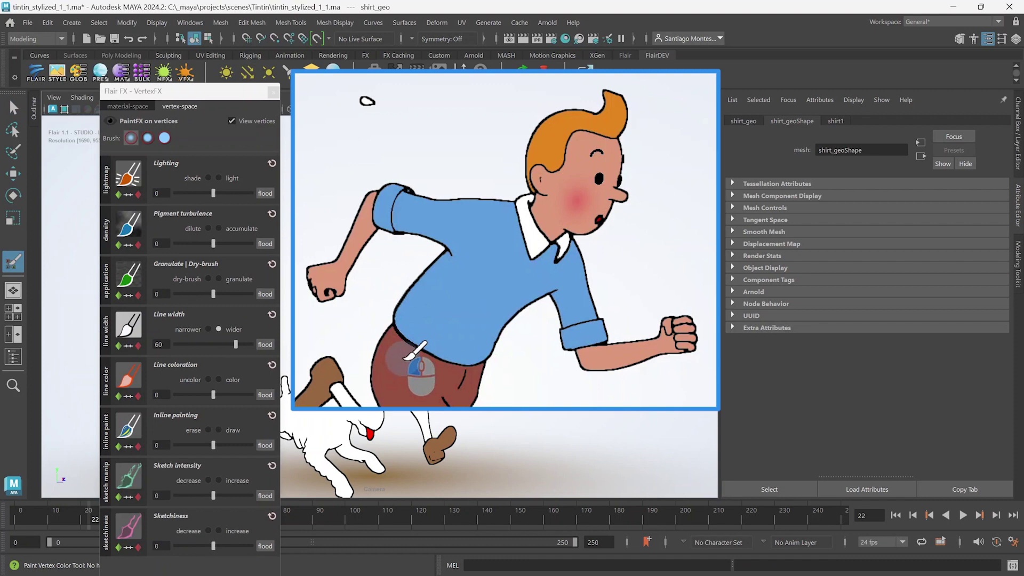
{"action": "mouse_move", "coordinate": [416, 365]}
{"action": "left_mouse_down"}
{"action": "mouse_move", "coordinate": [428, 320]}
{"action": "mouse_move", "coordinate": [544, 320]}
{"action": "mouse_move", "coordinate": [617, 289]}
{"action": "left_mouse_up"}
- Paint narrower (-60) line widths along the sleeve outline and return to selection
{"action": "left_click", "coordinate": [216, 330]}
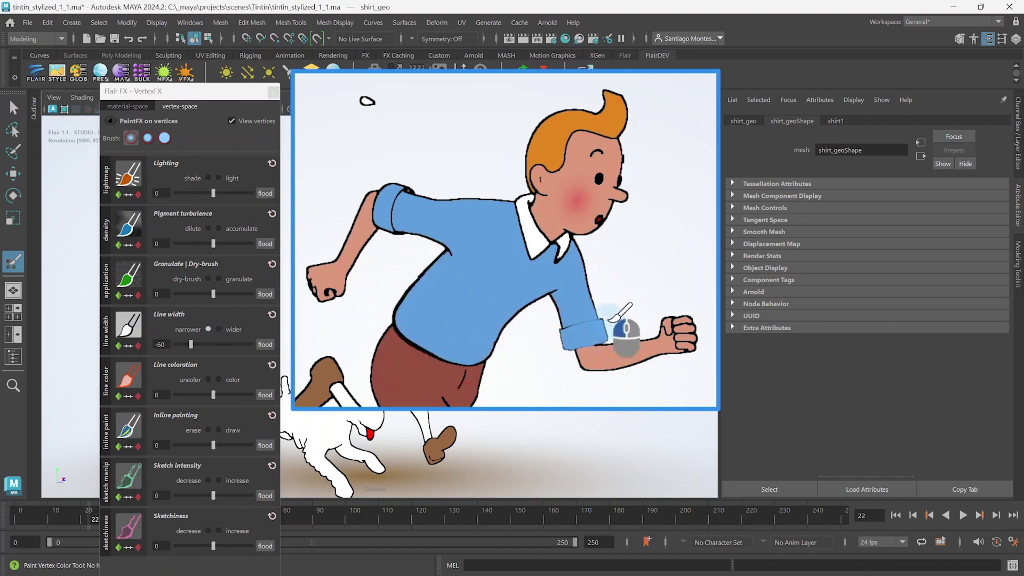
{"action": "left_click_drag", "start_coordinate": [601, 345], "coordinate": [624, 320]}
{"action": "key", "text": "q"}
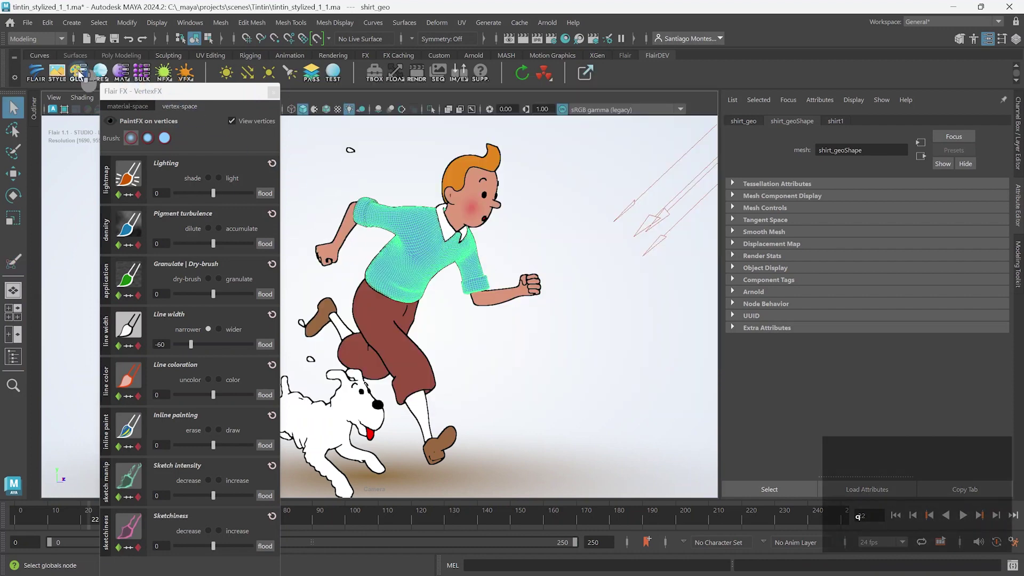
- Stop playback, then move pSphere1 over Tintin's torso, down to his feet, and back up
{"action": "left_click", "coordinate": [80, 75]}
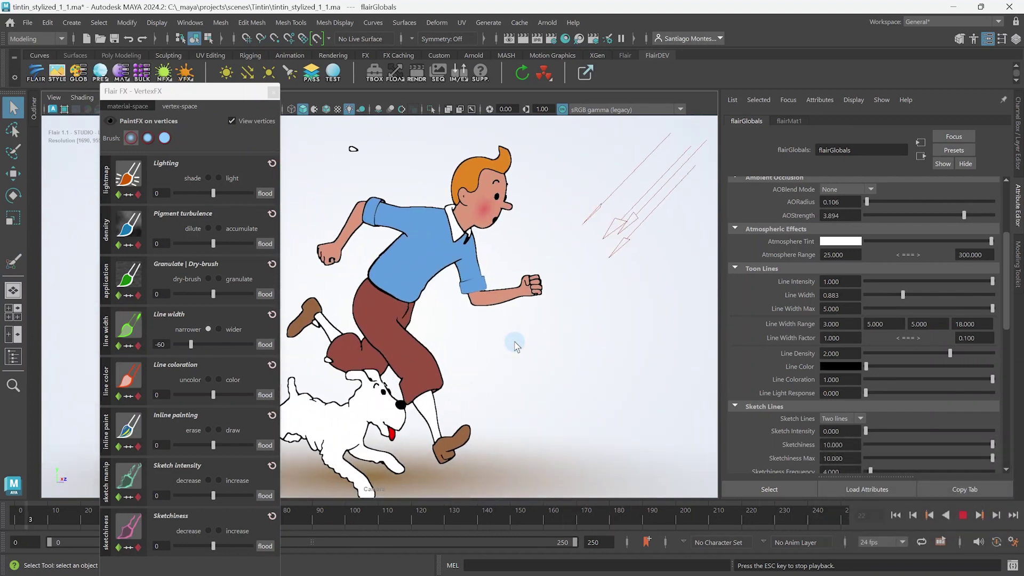
{"action": "key", "text": "alt+v"}
{"action": "left_click", "coordinate": [549, 393]}
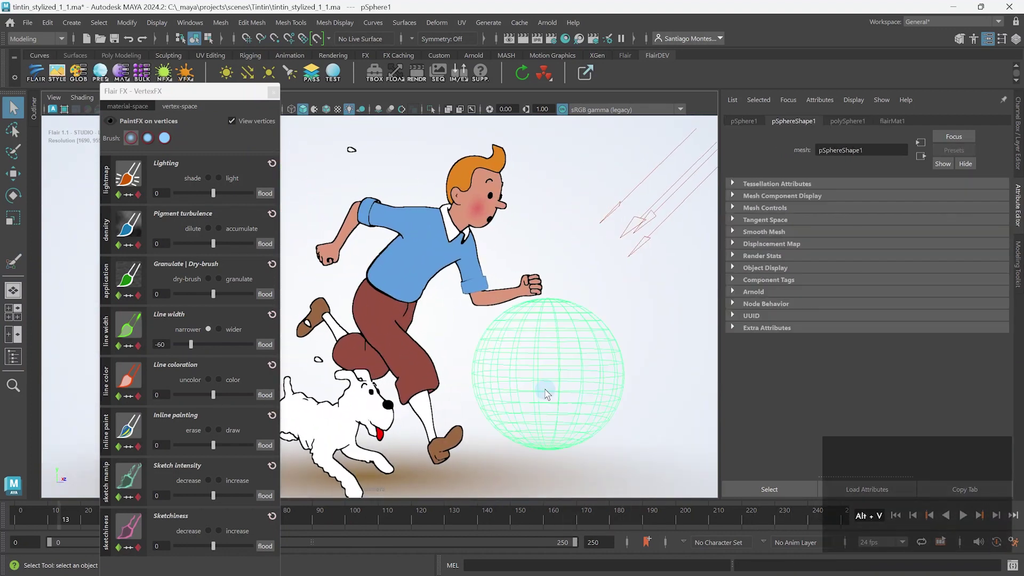
{"action": "left_click_drag", "start_coordinate": [558, 380], "coordinate": [508, 336]}
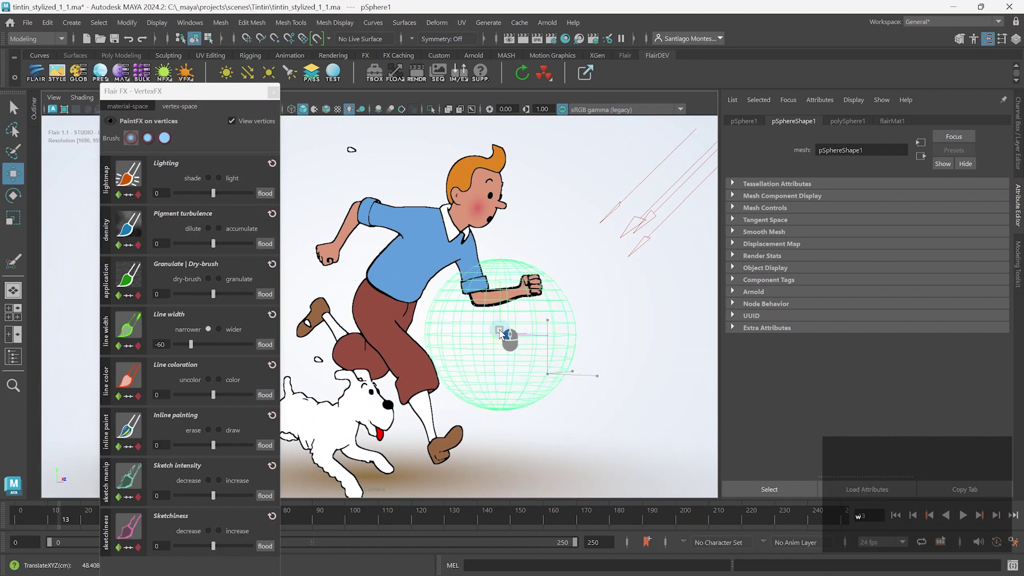
{"action": "left_click_drag", "start_coordinate": [407, 233], "coordinate": [458, 386]}
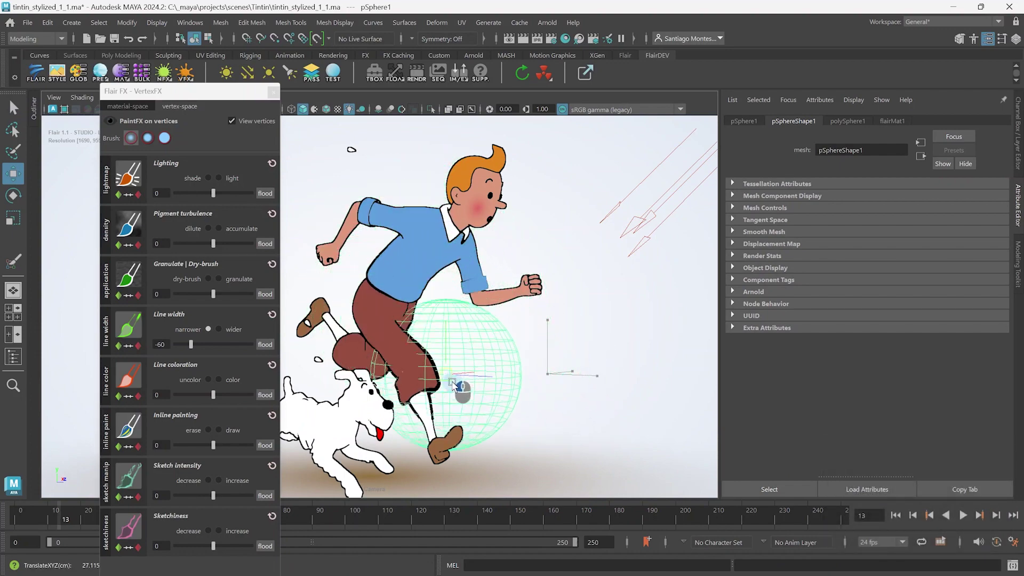
{"action": "left_click_drag", "start_coordinate": [466, 442], "coordinate": [480, 331]}
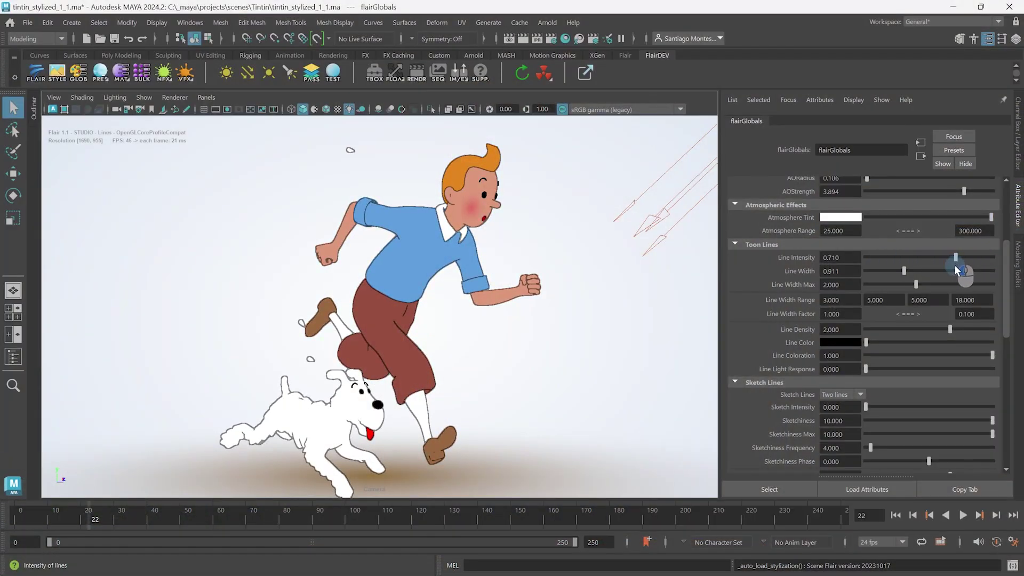
- Drag the Toon Lines slider to restore full intensity and thicken lines toward width 6
{"action": "left_click_drag", "start_coordinate": [874, 283], "coordinate": [903, 284]}
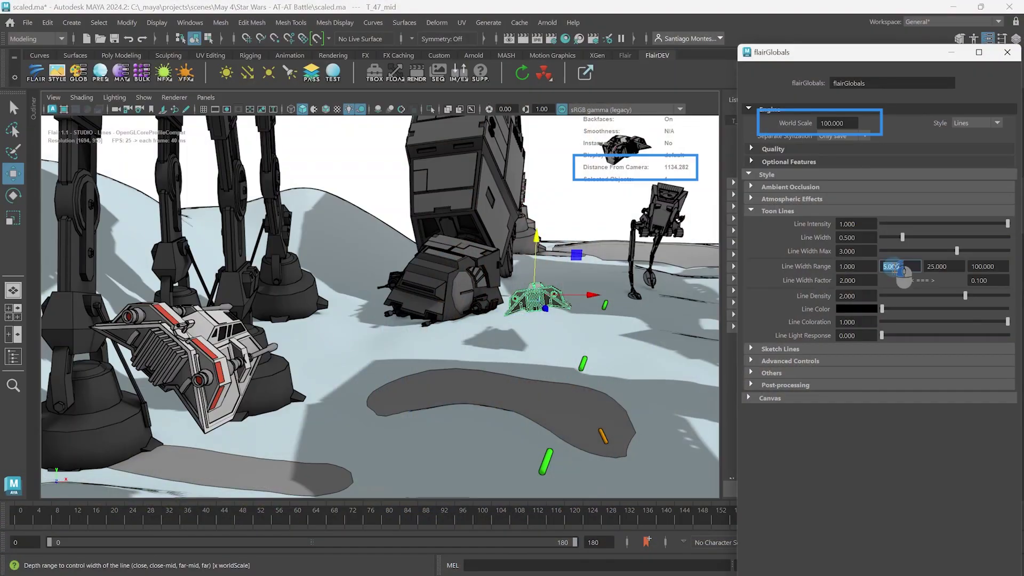
{"action": "type", "text": "11"}
- Enter 11 as the second Line Width Range value in the AT-AT scene's flairGlobals
{"action": "key", "text": "Return"}
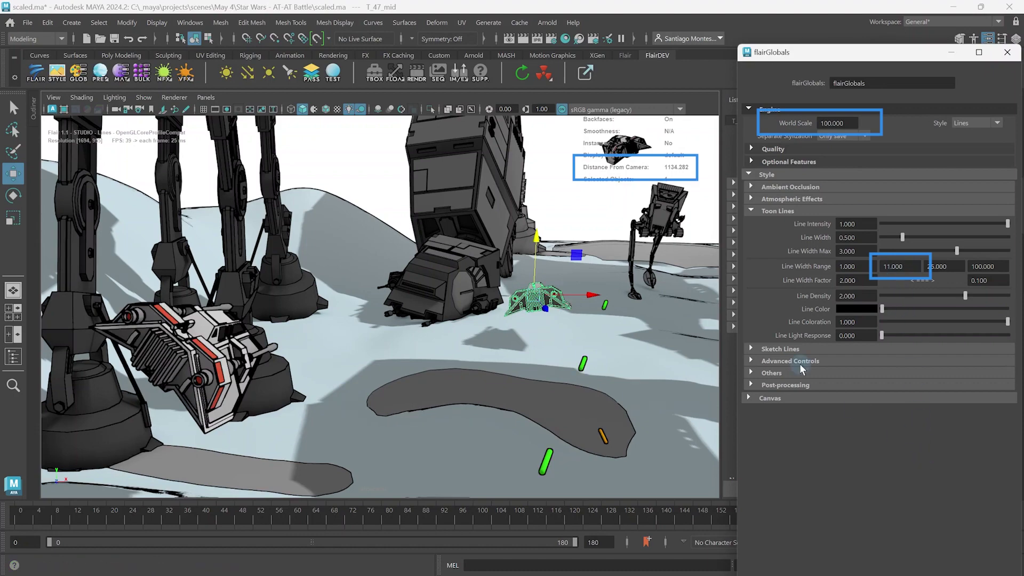